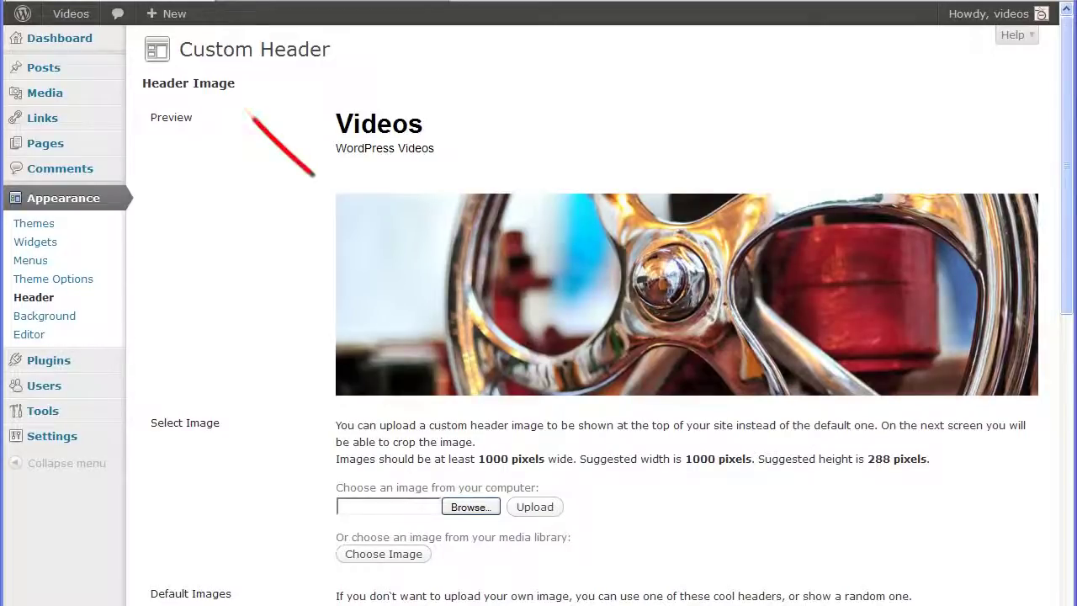
# - Upload dvd.png as a new header image
pyautogui.moveTo(1065, 120)
pyautogui.mouseDown()
pyautogui.moveTo(1062, 463)
pyautogui.moveTo(1065, 108)
pyautogui.moveTo(1058, 202)
pyautogui.mouseUp()
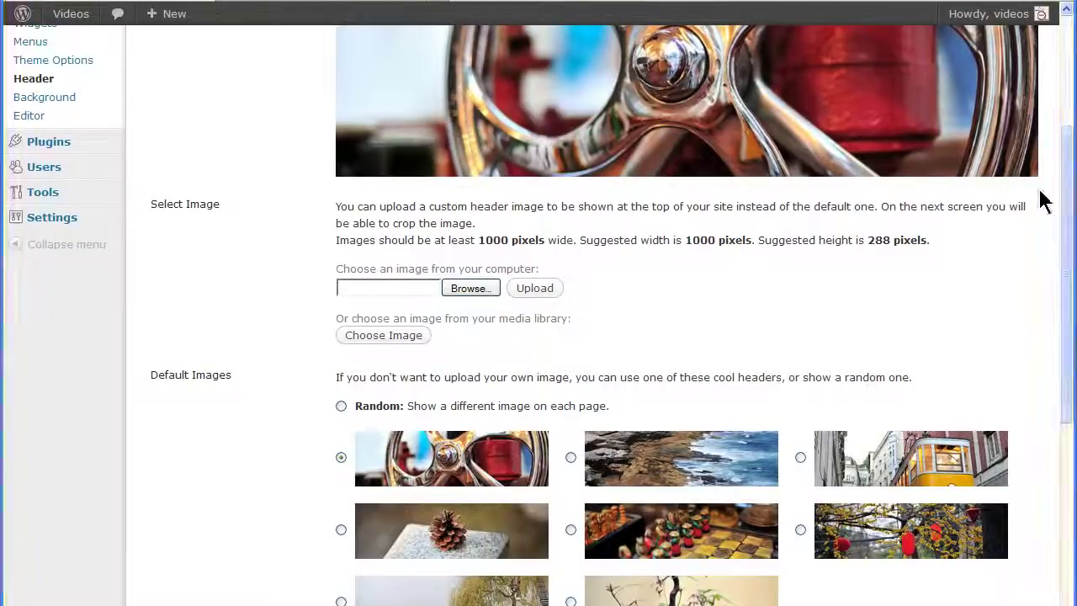
pyautogui.click(473, 290)
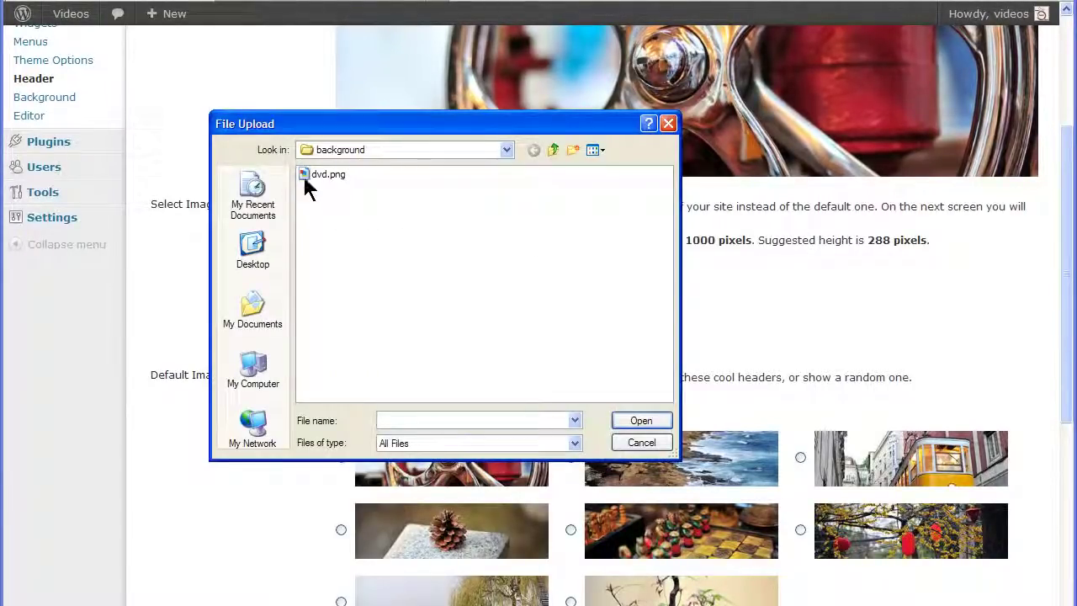
pyautogui.click(313, 177)
pyautogui.click(637, 421)
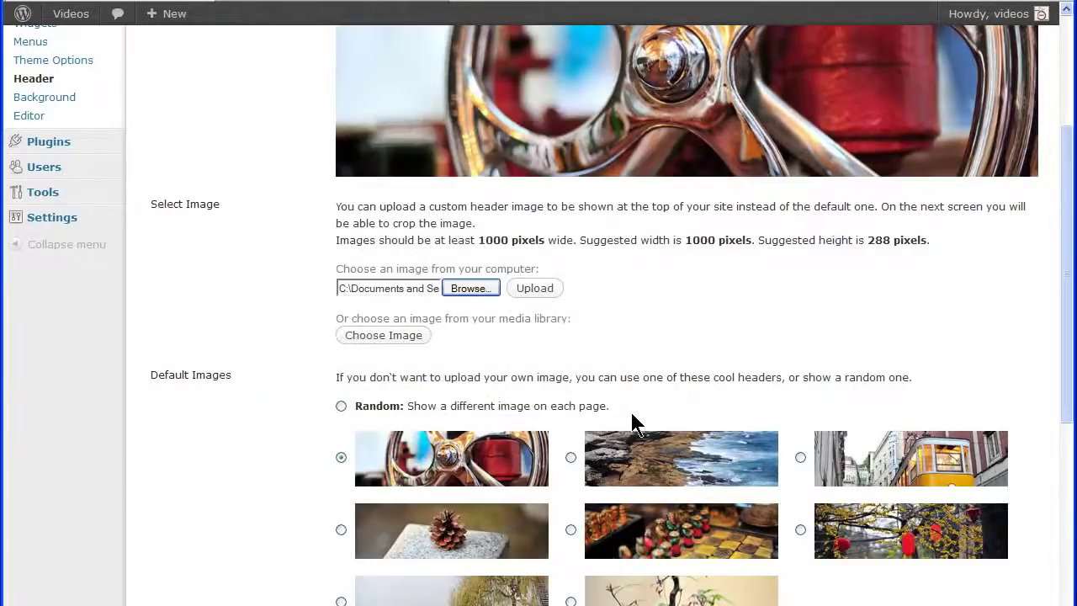
pyautogui.click(536, 289)
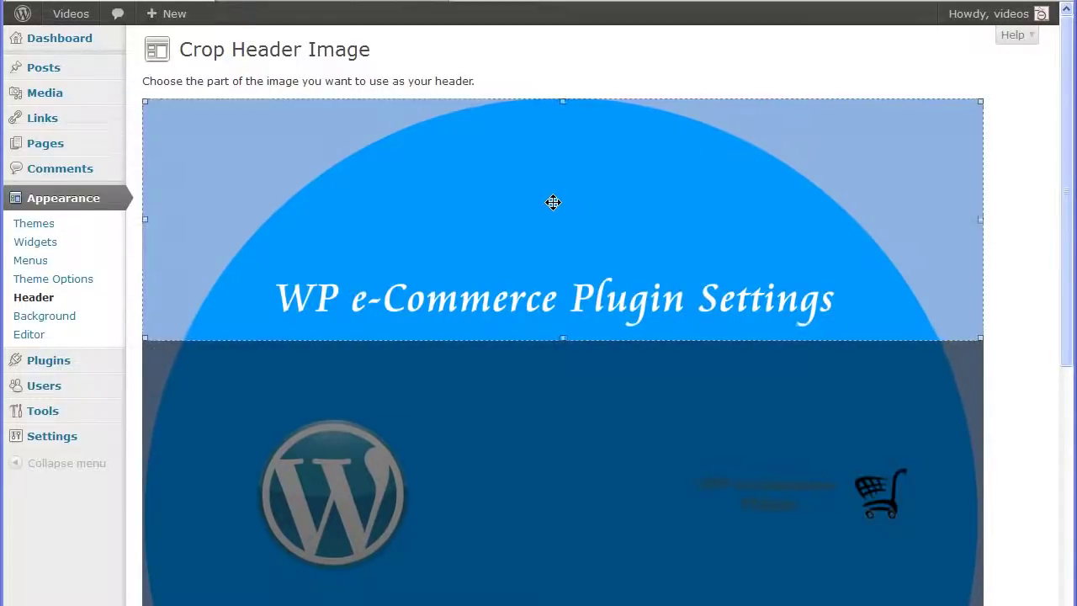
# - Frame the crop area tightly around the WP e-Commerce Plugin Settings title
pyautogui.moveTo(552, 202); pyautogui.dragTo(541, 278)
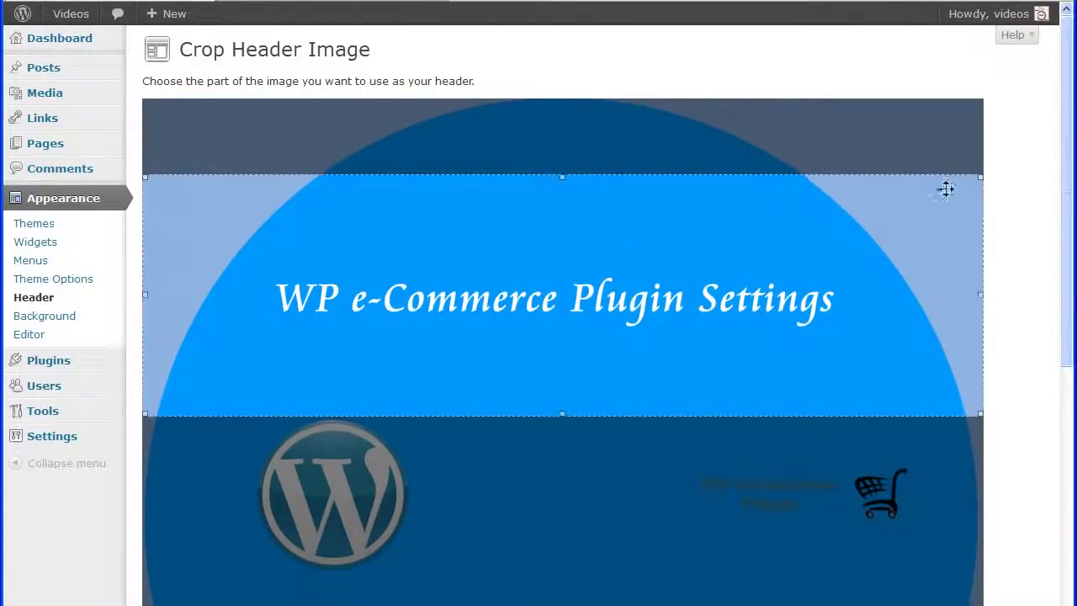
pyautogui.moveTo(978, 180); pyautogui.dragTo(890, 198)
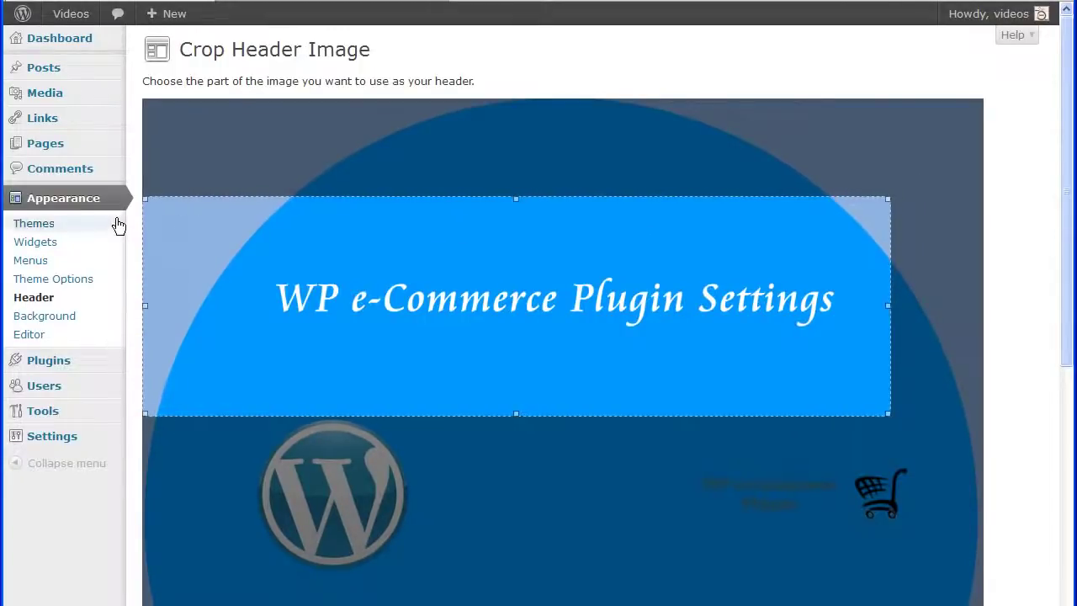
pyautogui.moveTo(143, 199); pyautogui.dragTo(183, 217)
pyautogui.moveTo(310, 271); pyautogui.dragTo(337, 272)
pyautogui.scroll(-4, 396, 480)
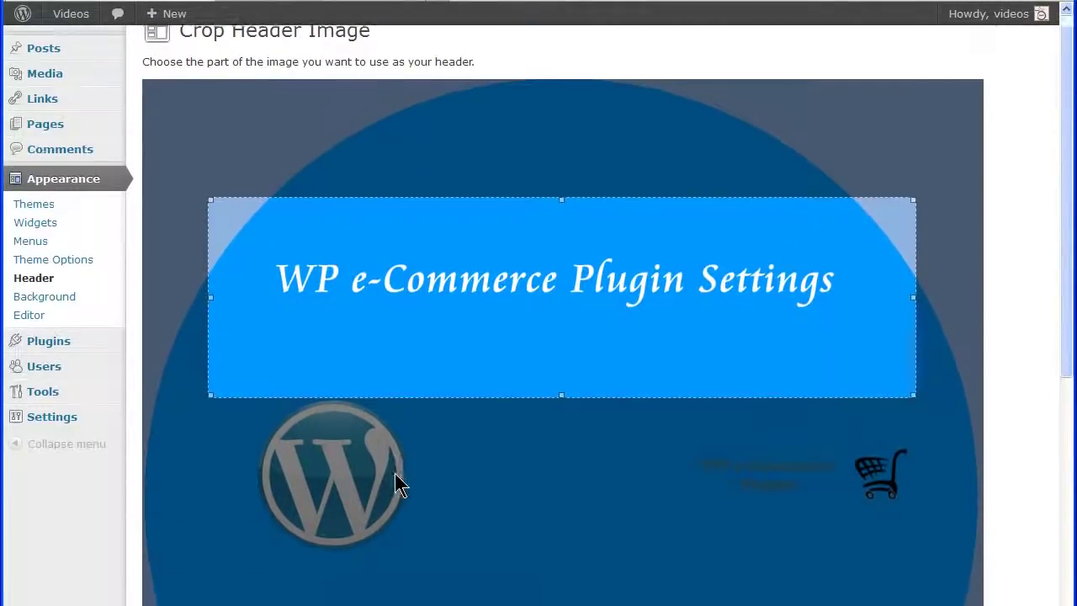
pyautogui.scroll(-5, 403, 472)
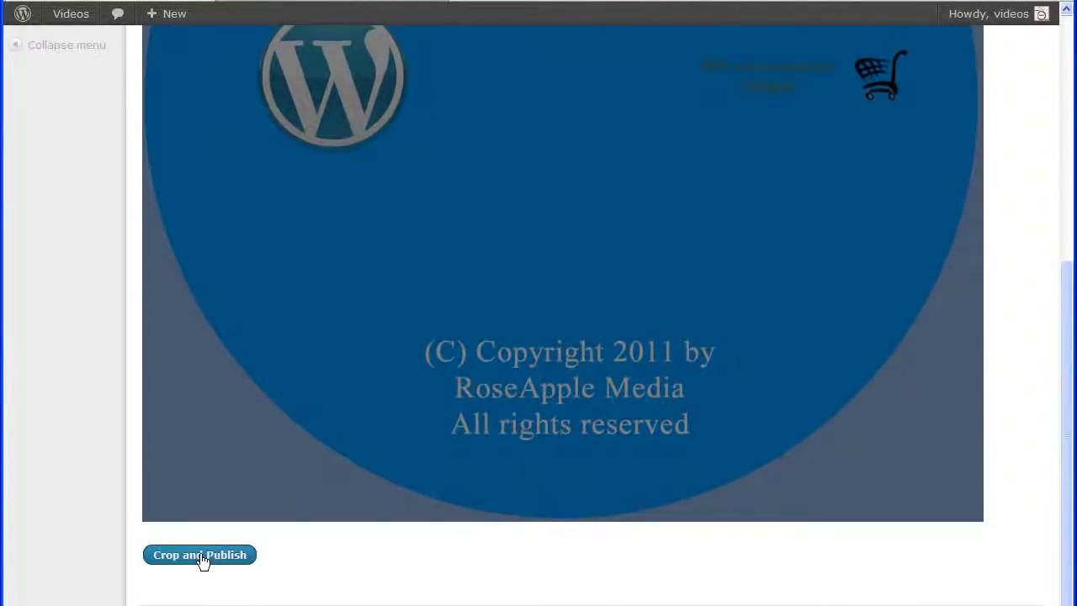
# - Crop and publish the dvd.png header, then review the Custom Header page
pyautogui.click(199, 555)
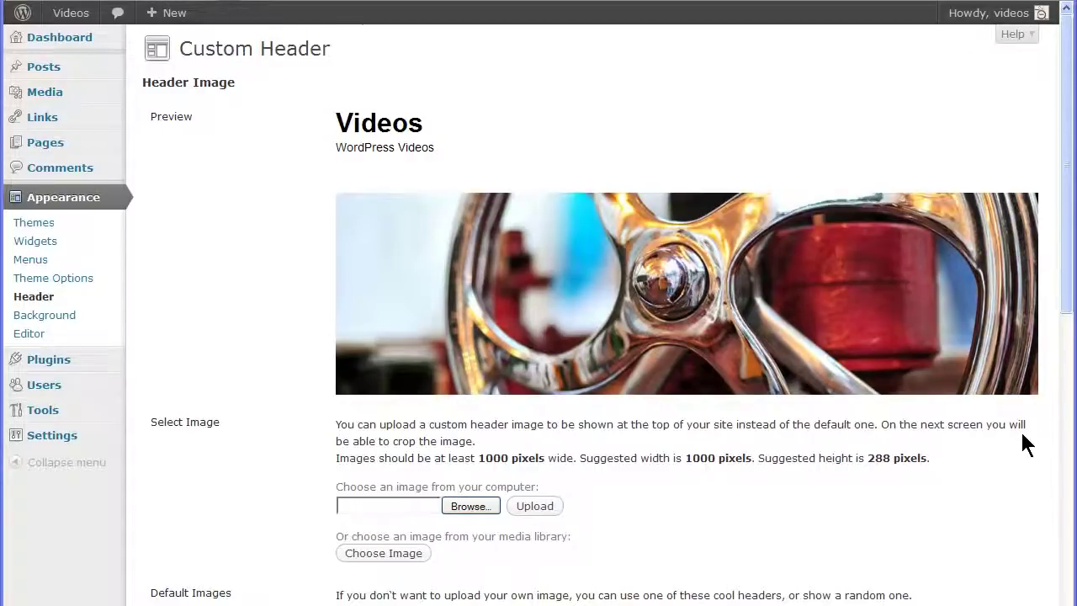
pyautogui.scroll(-3, 1023, 435)
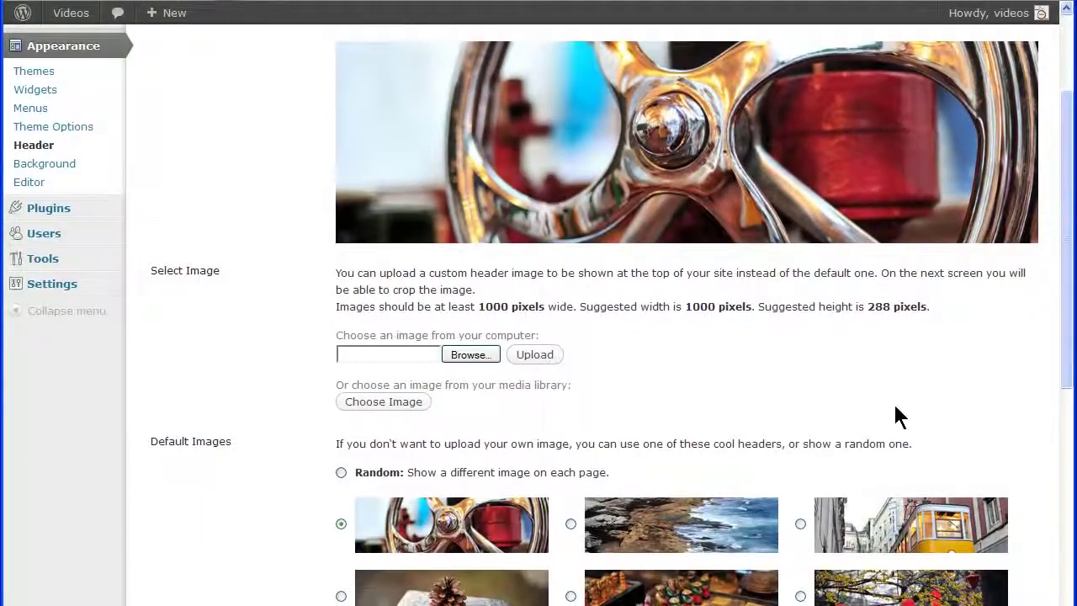
# - Set the rope photo from the media library as header, cropped onto the rope and chain
pyautogui.click(399, 404)
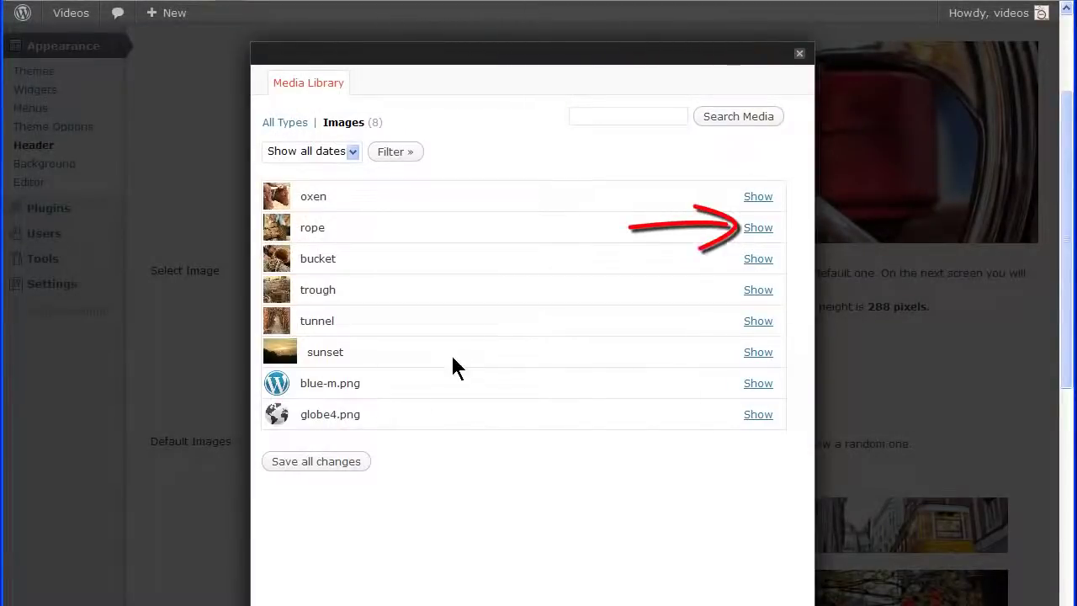
pyautogui.click(744, 229)
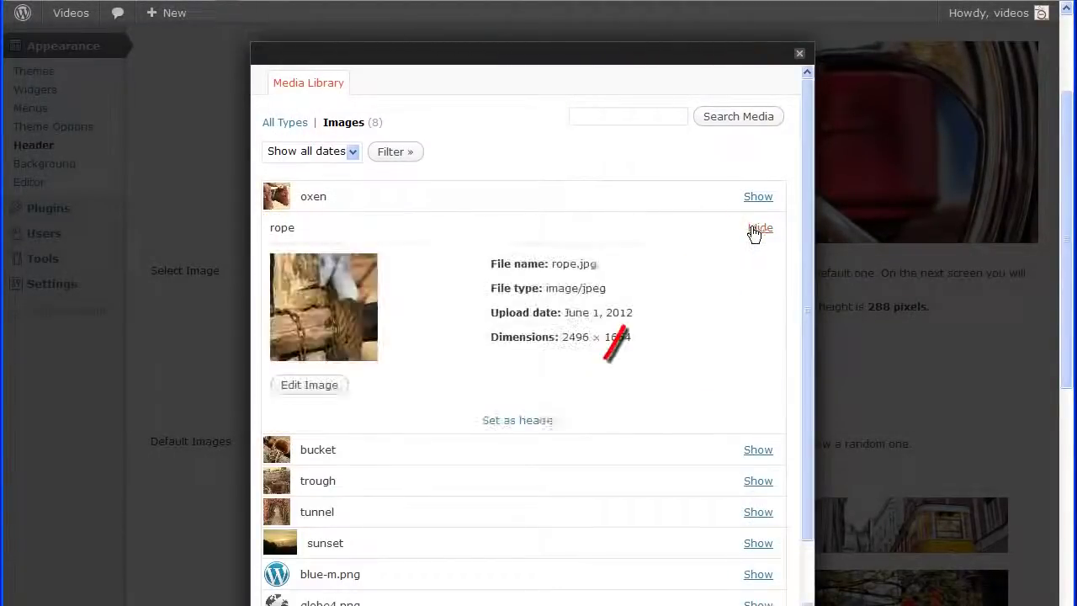
pyautogui.click(519, 415)
pyautogui.moveTo(553, 233); pyautogui.dragTo(552, 389)
pyautogui.scroll(-3, 137, 385)
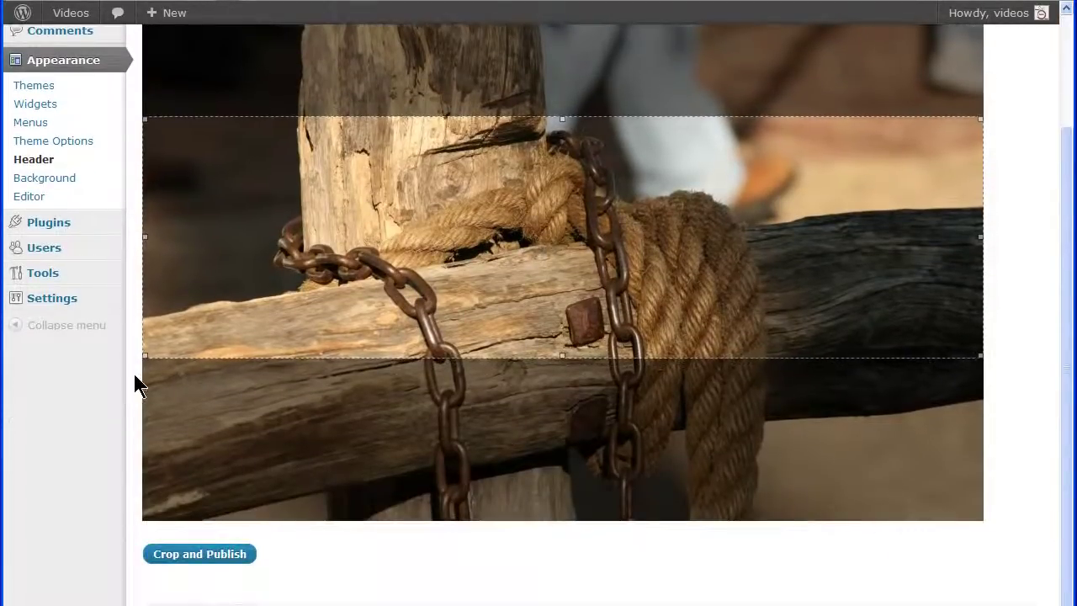
pyautogui.click(165, 555)
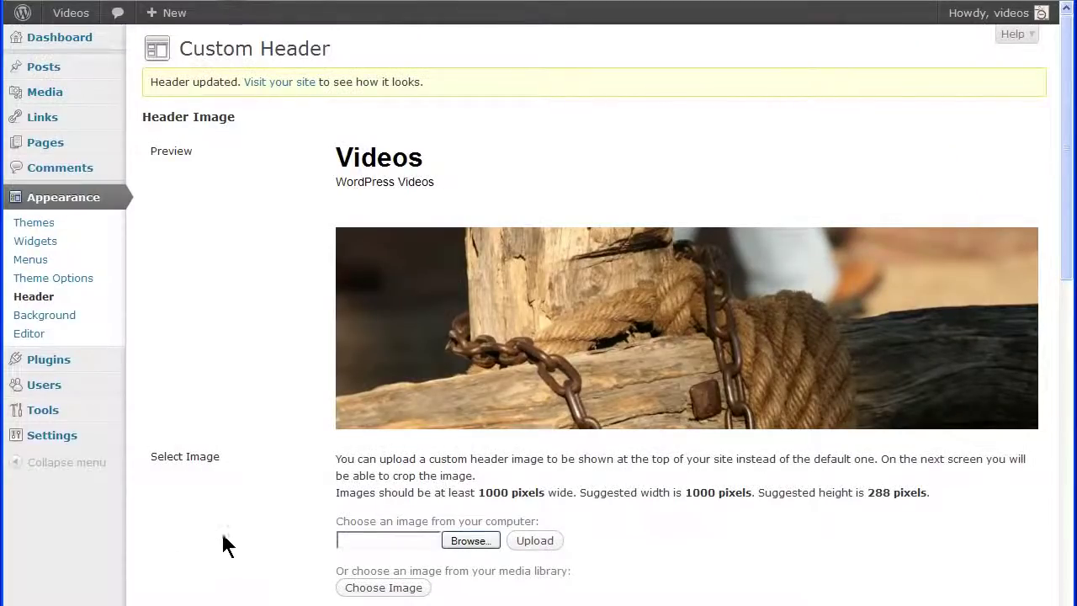
# - Try the weathered wood, steering-wheel and random header options, then remove the header image
pyautogui.scroll(-1, 223, 536)
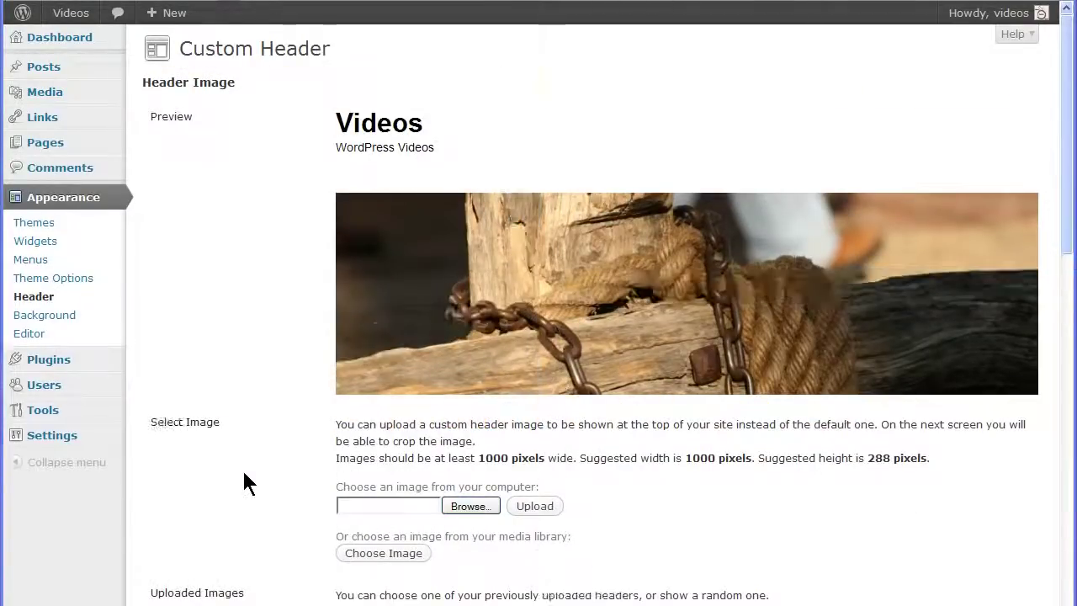
pyautogui.scroll(-8, 241, 471)
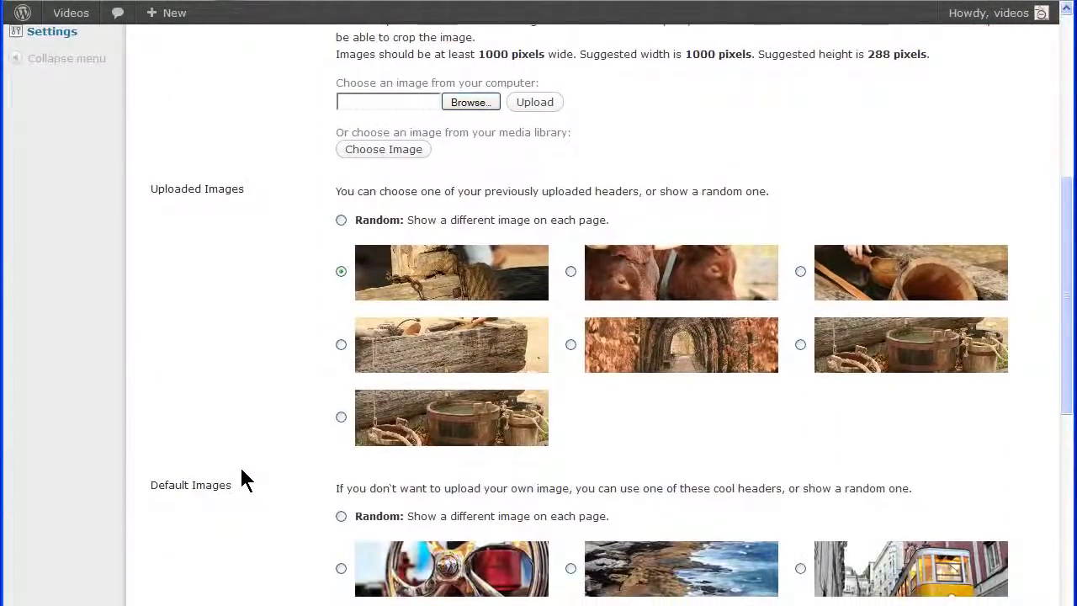
pyautogui.click(341, 344)
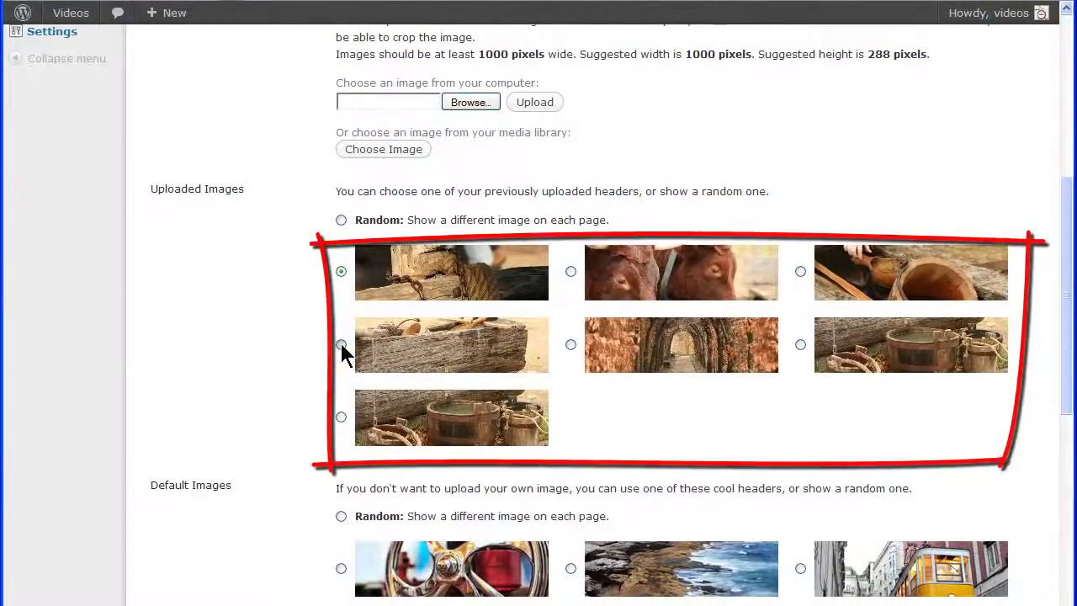
pyautogui.click(341, 220)
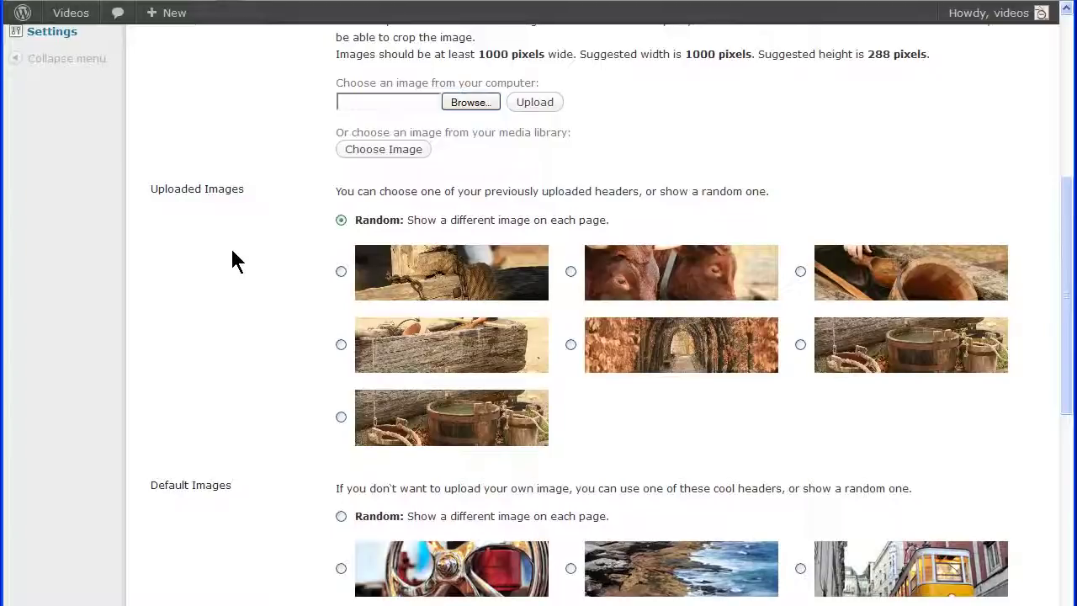
pyautogui.scroll(-5, 232, 252)
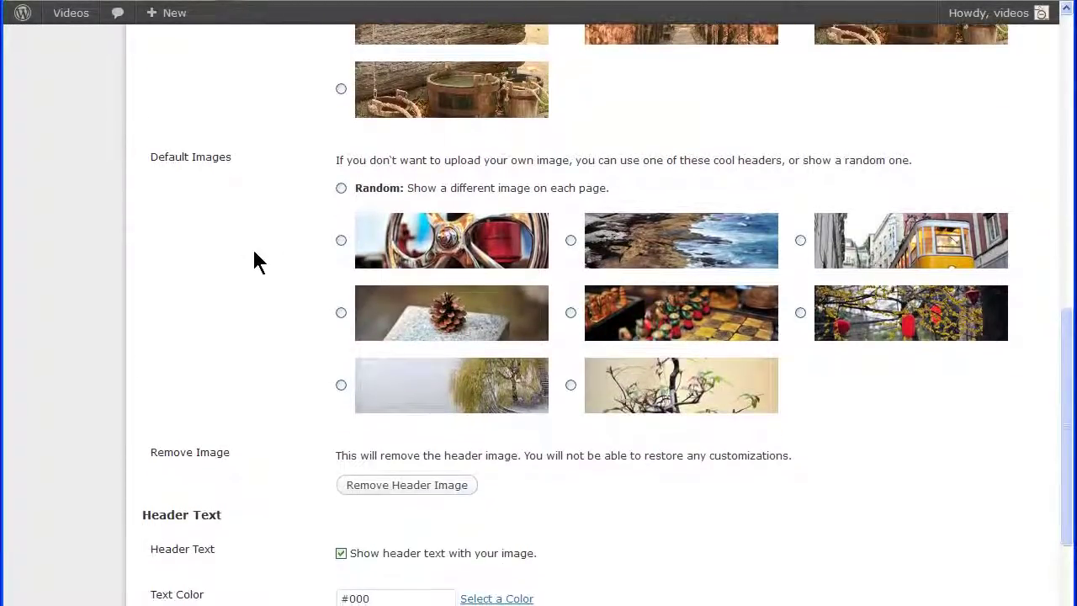
pyautogui.click(341, 241)
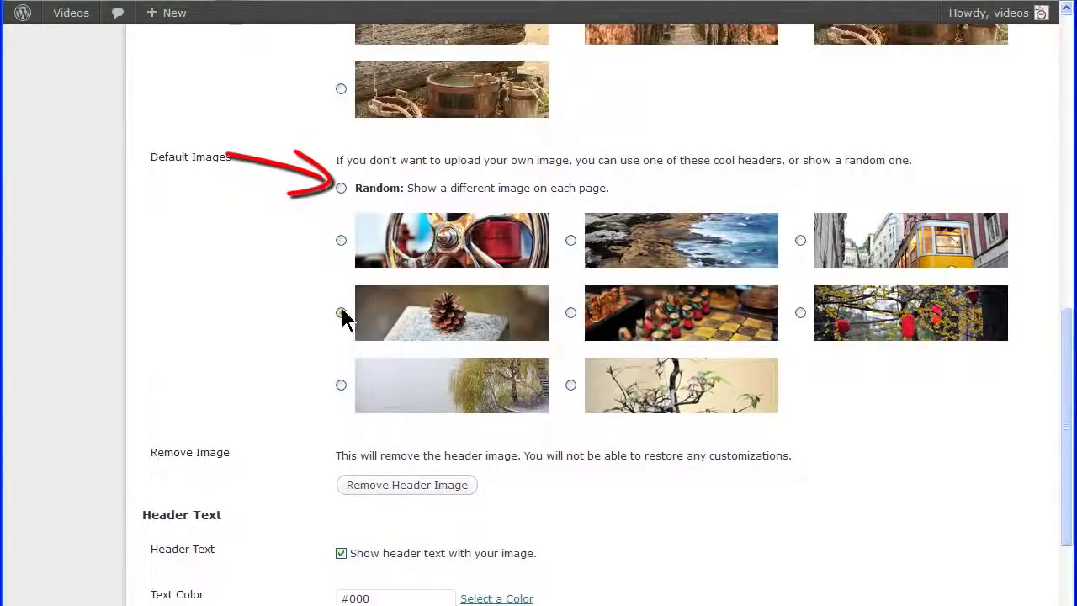
pyautogui.click(341, 188)
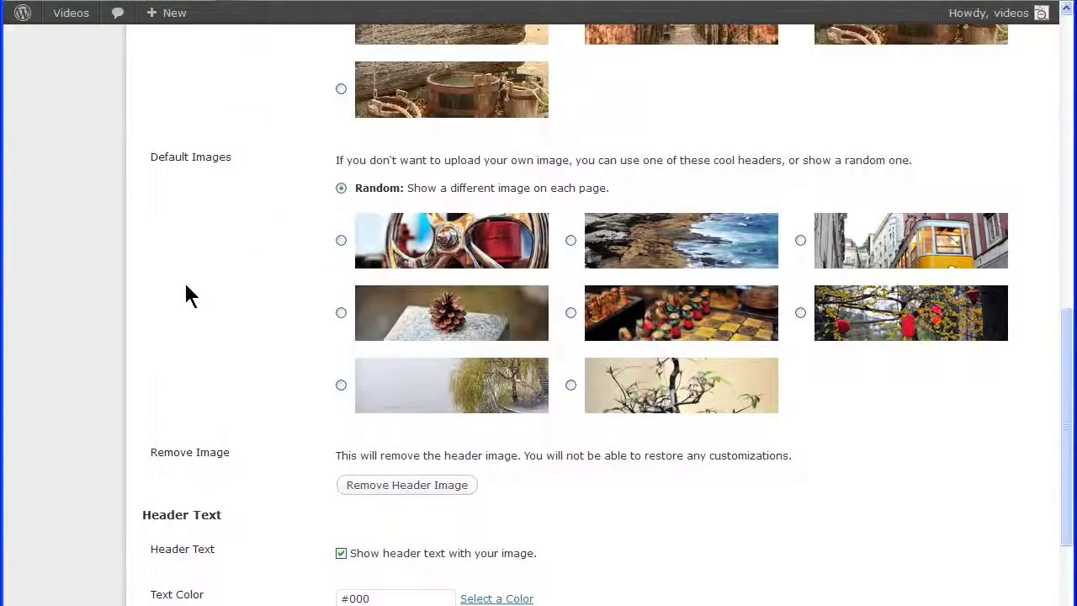
pyautogui.scroll(-3, 197, 284)
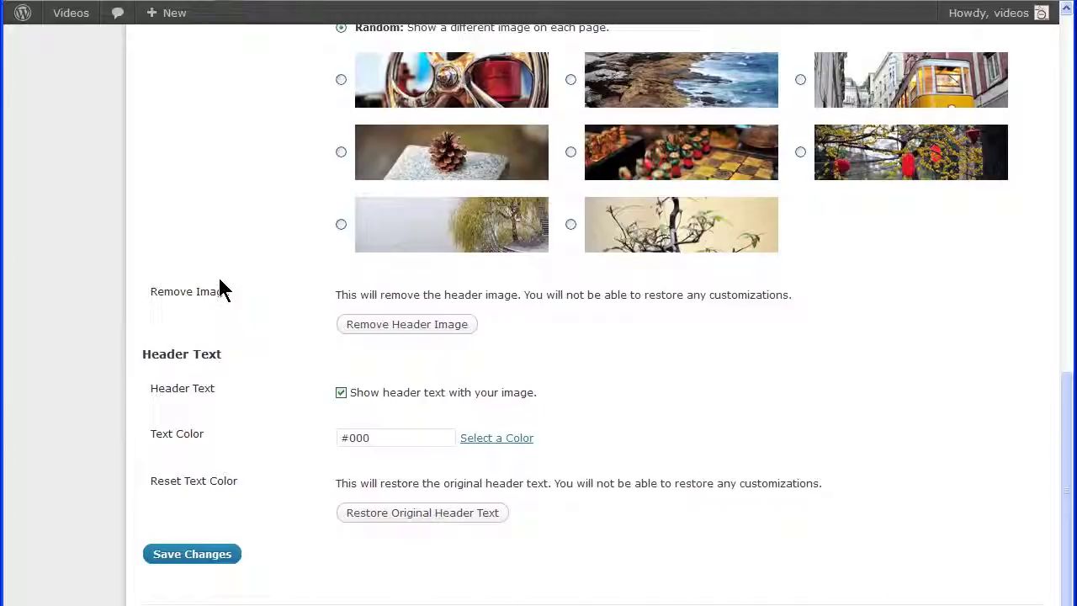
pyautogui.click(385, 331)
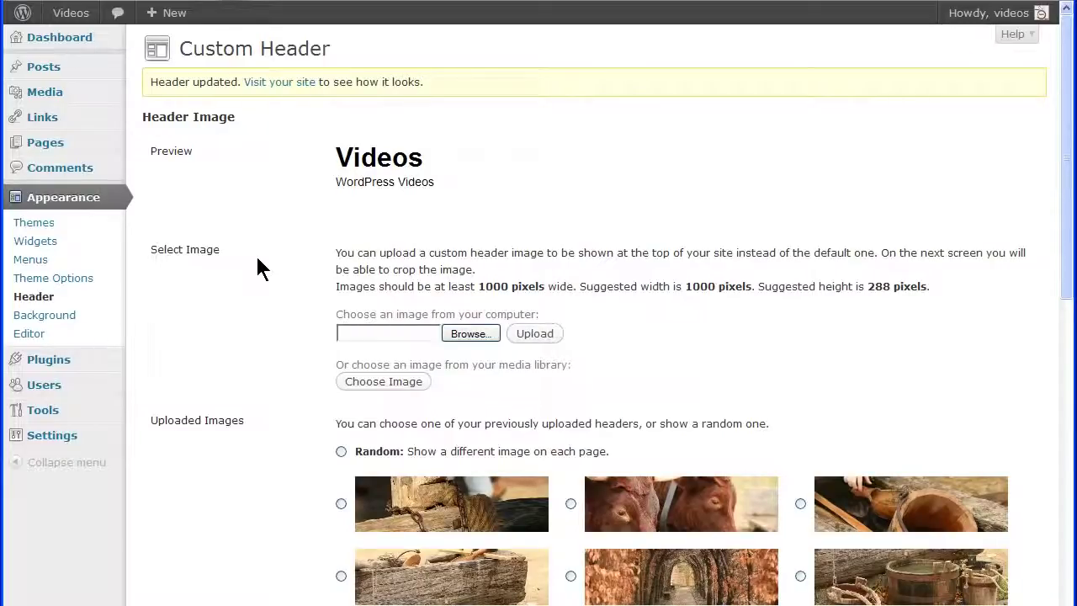
# - Uncheck 'Show header text with your image' and save the header settings
pyautogui.scroll(-6, 259, 268)
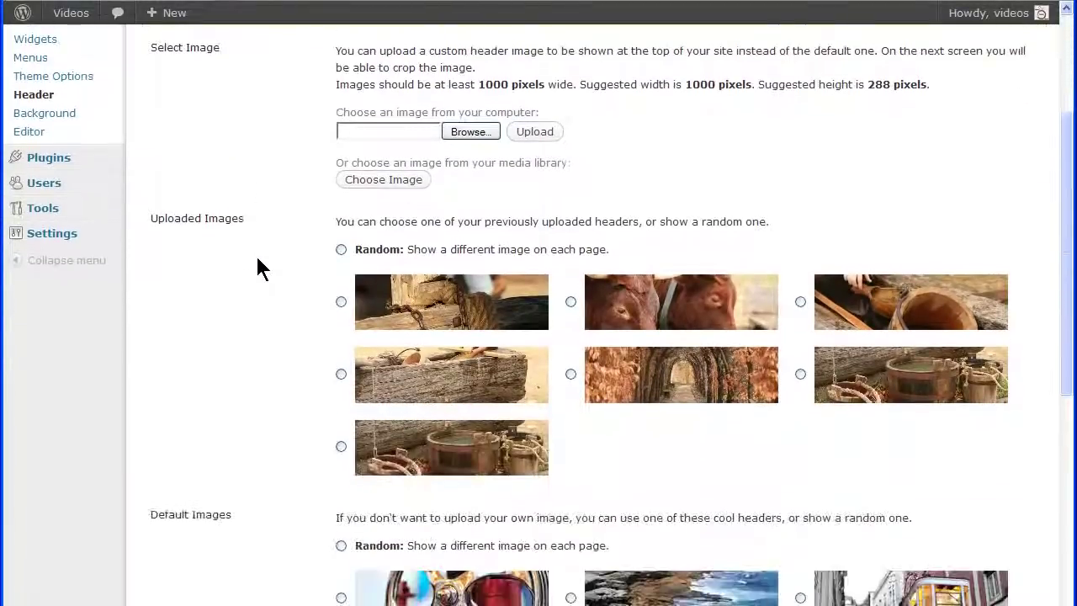
pyautogui.scroll(-2, 259, 268)
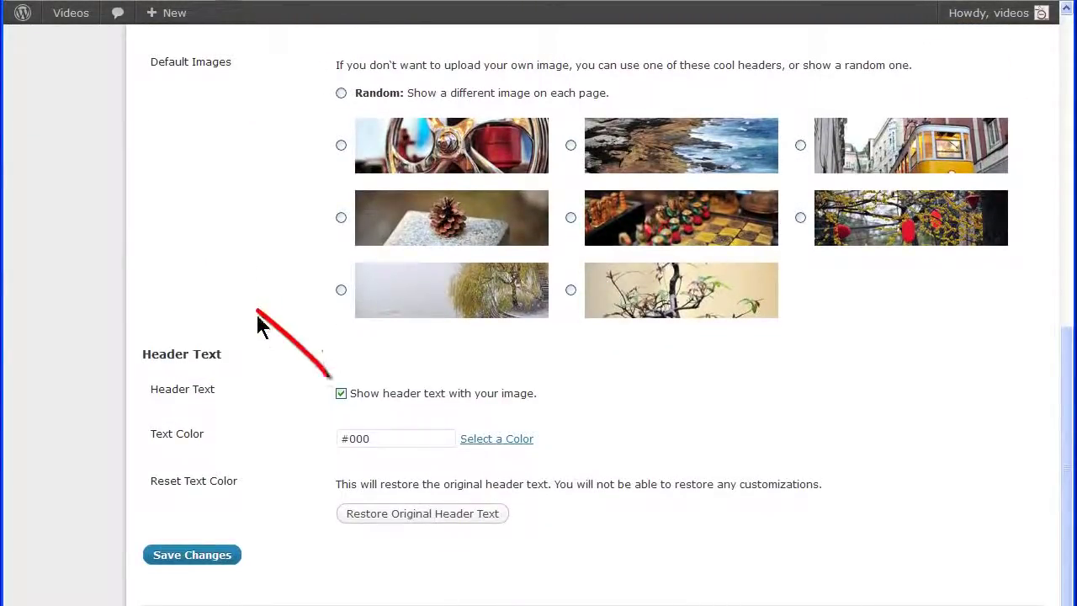
pyautogui.click(340, 393)
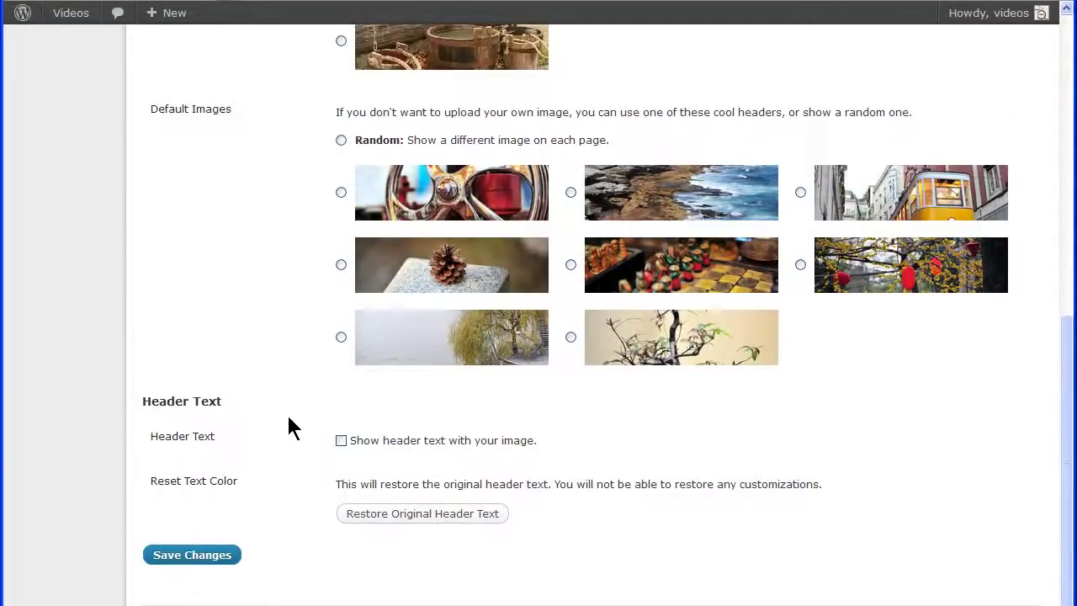
pyautogui.click(217, 559)
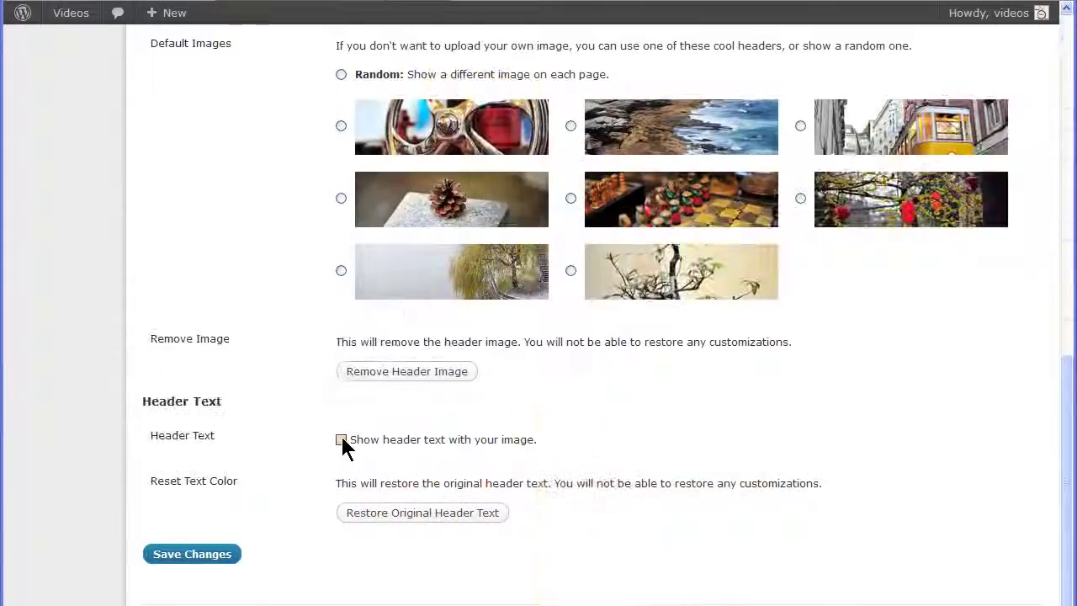
# - Show the header text again and try a mint green #70dcb7 text colour
pyautogui.click(341, 440)
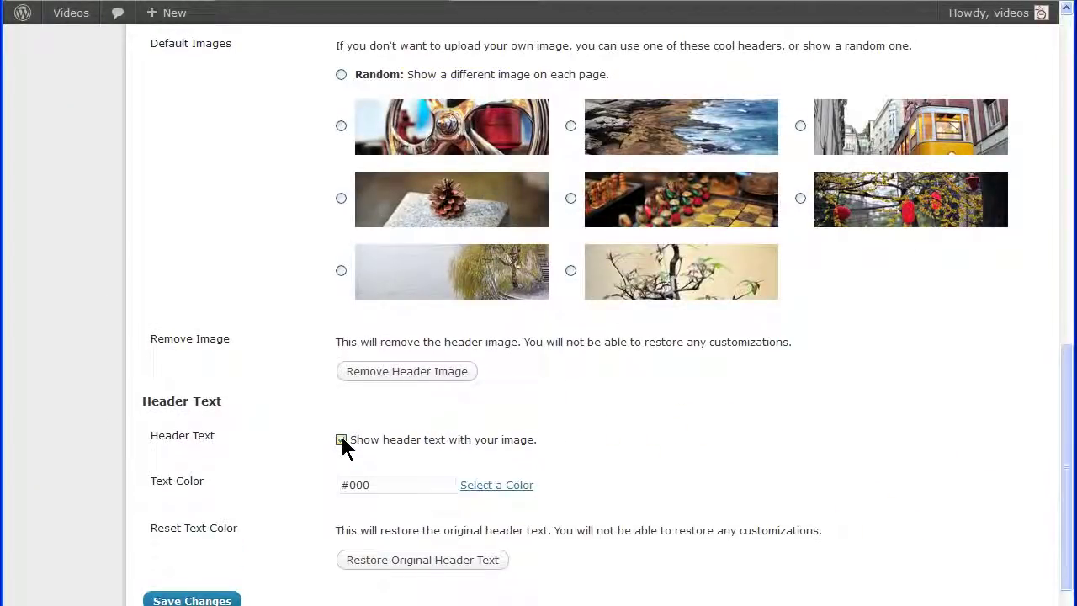
pyautogui.moveTo(375, 488); pyautogui.dragTo(359, 490)
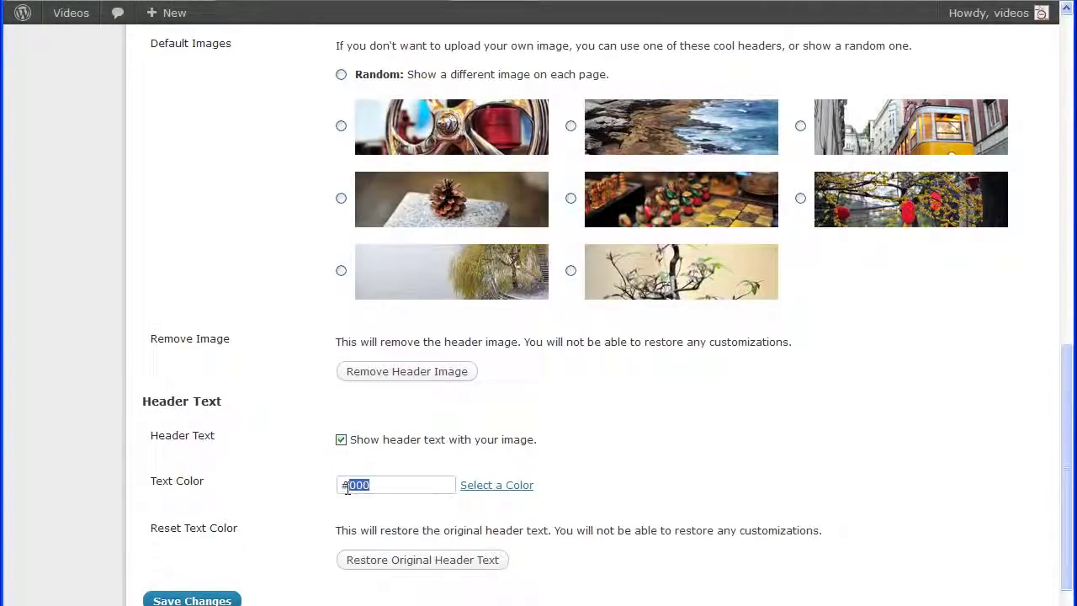
pyautogui.click(497, 485)
pyautogui.scroll(-1, 614, 472)
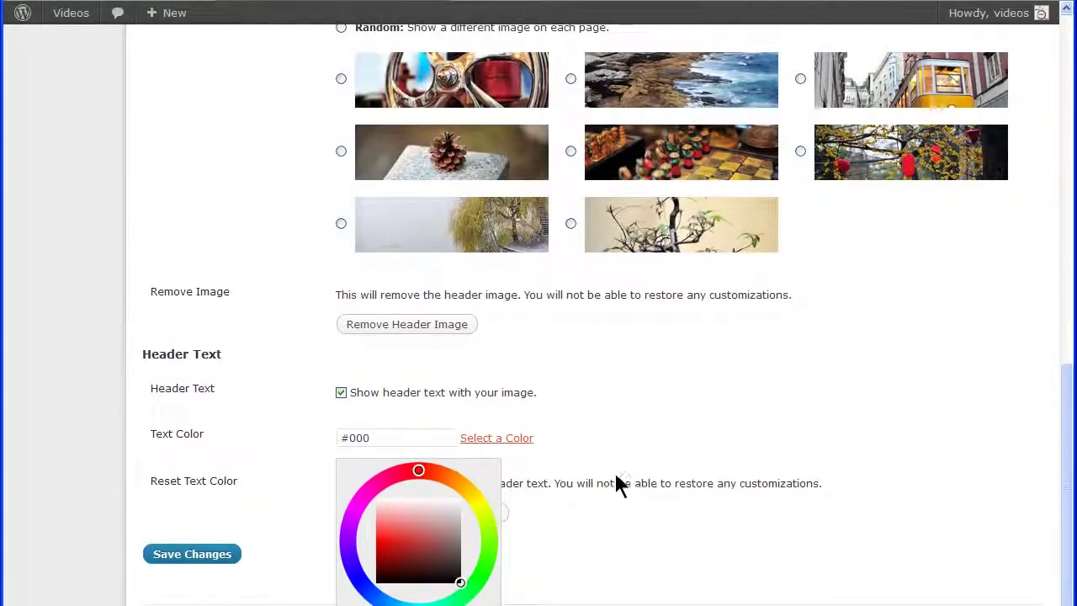
pyautogui.moveTo(460, 583)
pyautogui.mouseDown()
pyautogui.moveTo(433, 548)
pyautogui.moveTo(413, 548)
pyautogui.moveTo(429, 537)
pyautogui.mouseUp()
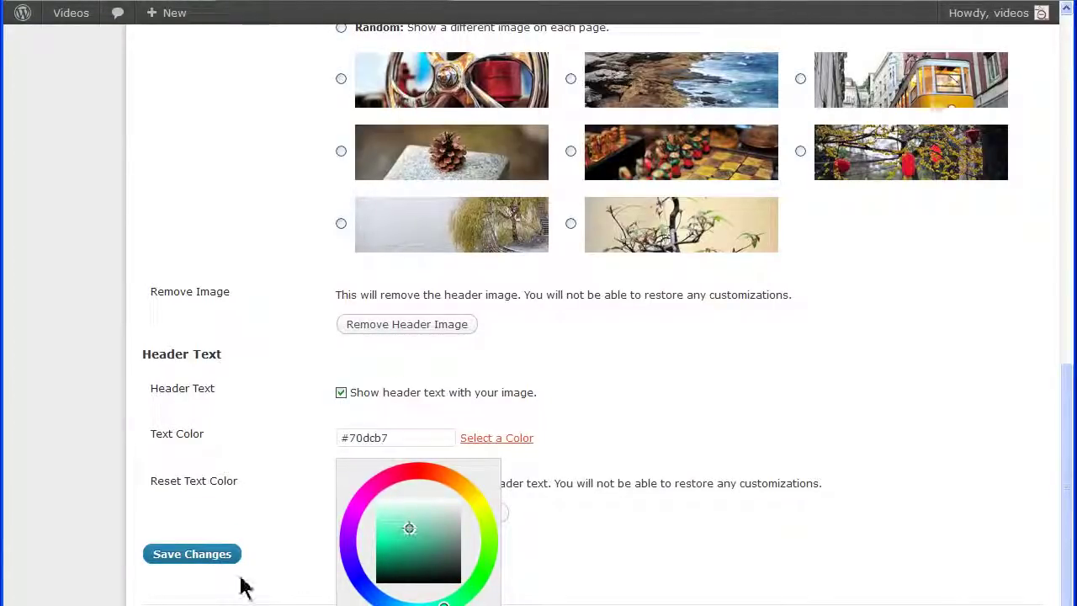
pyautogui.click(266, 526)
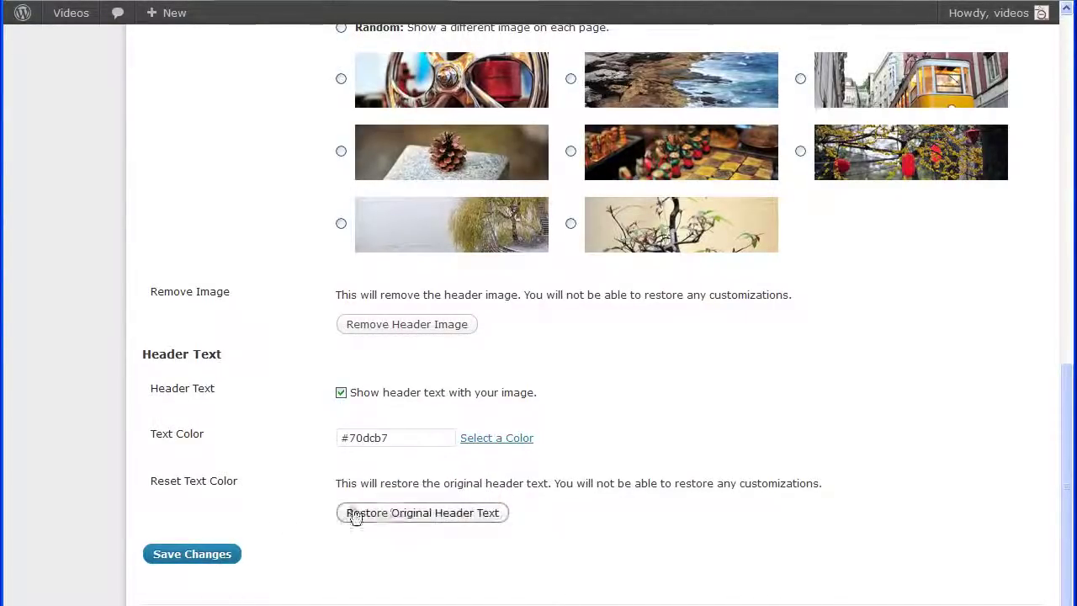
# - Restore the header text to its original #000 colour
pyautogui.click(397, 515)
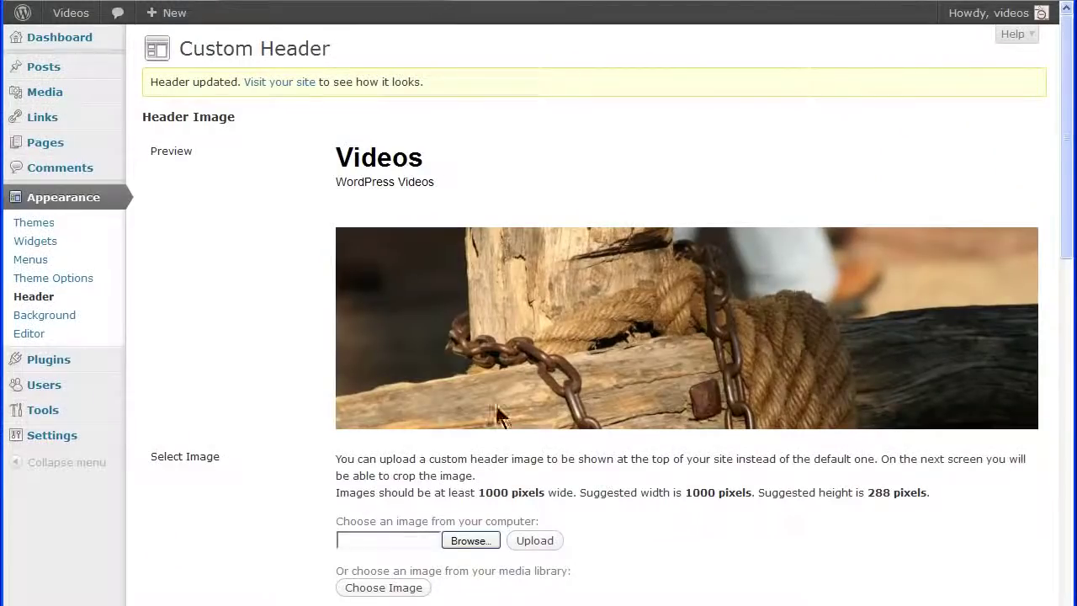
pyautogui.scroll(-9, 274, 362)
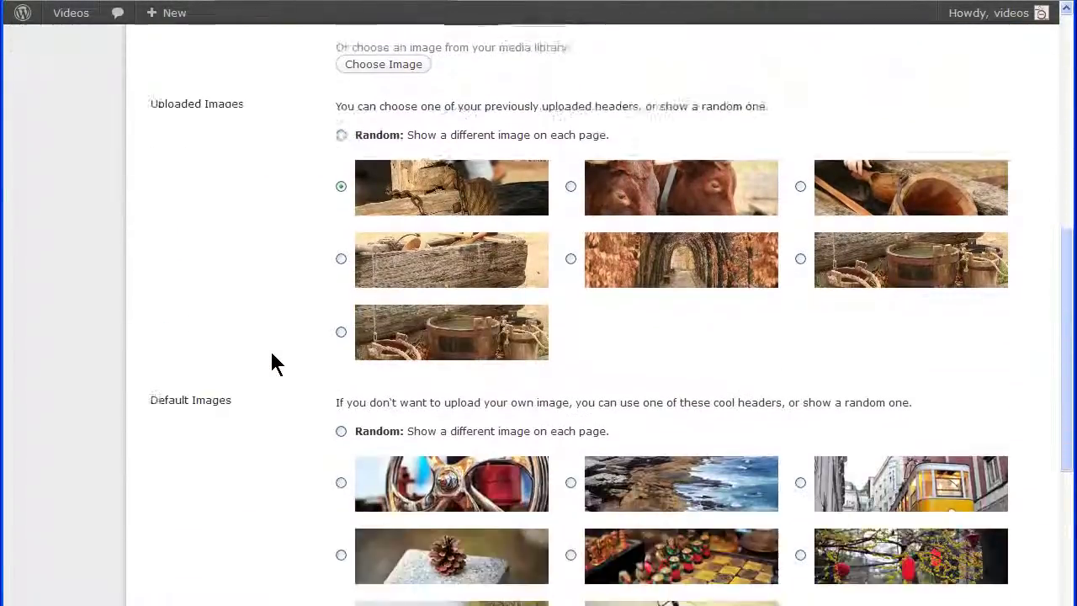
pyautogui.scroll(-2, 271, 361)
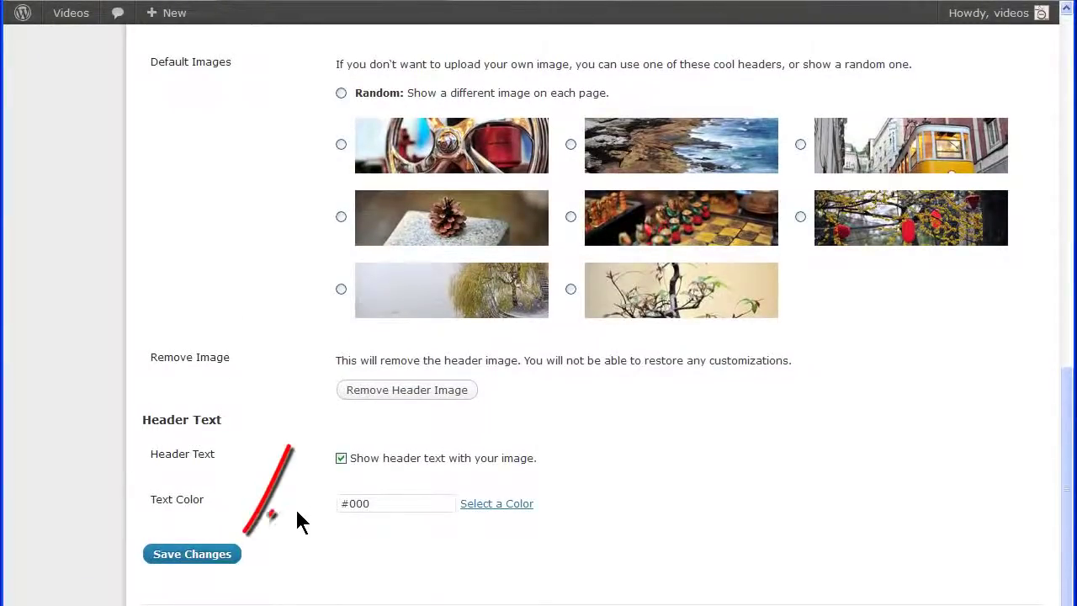